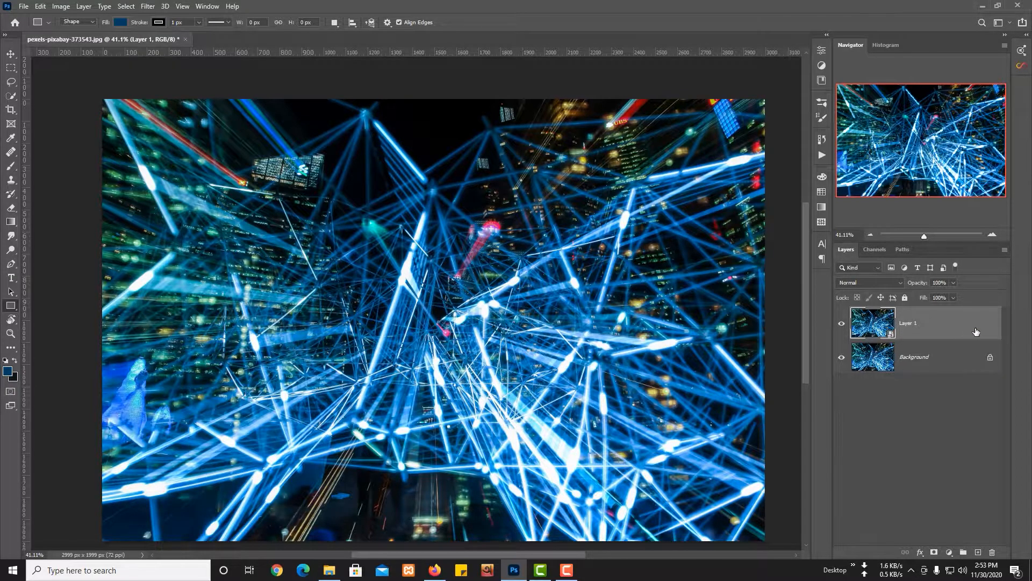
pyautogui.rightClick(976, 331)
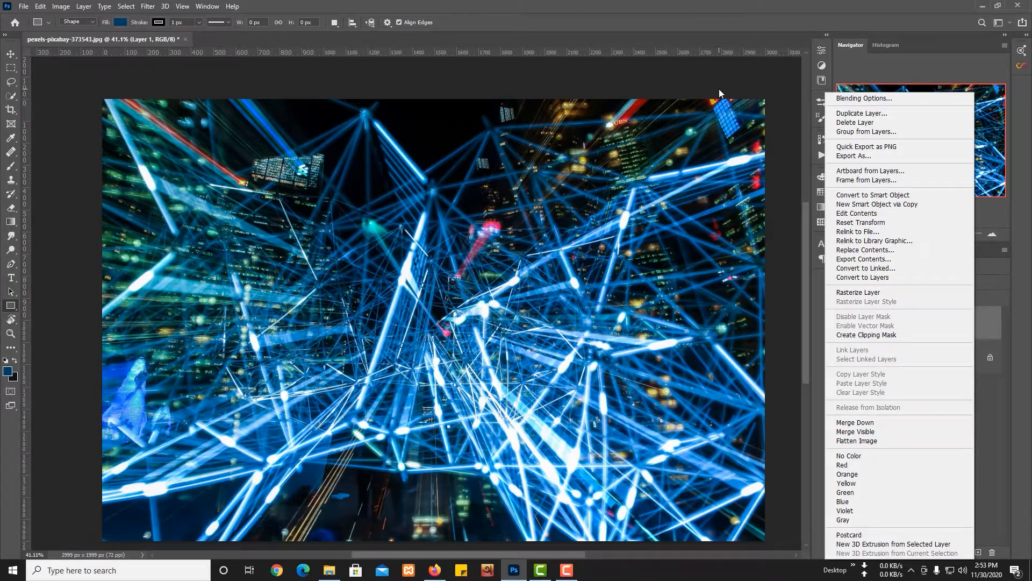
pyautogui.click(718, 89)
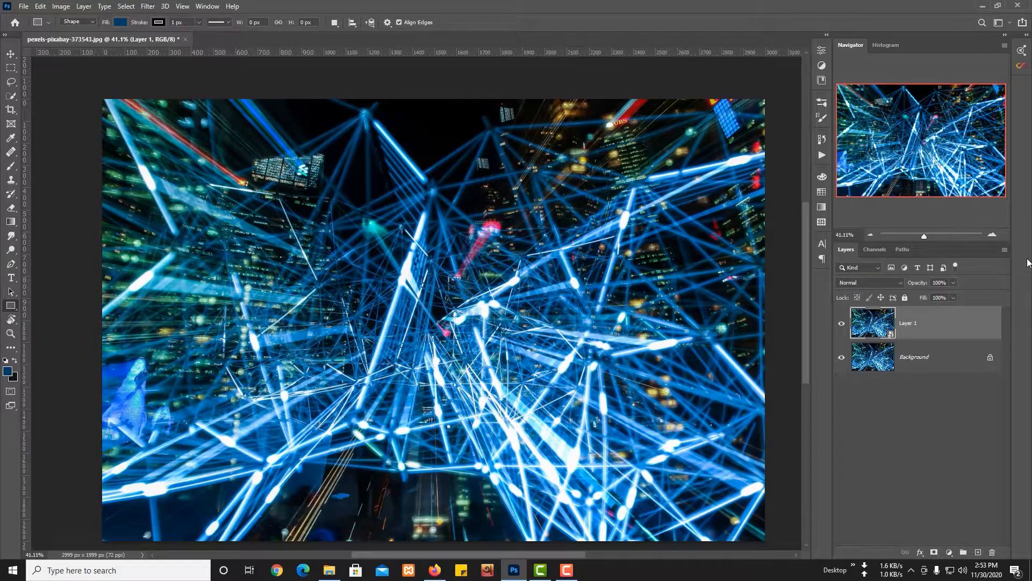
# Start a Color Range selection on Layer 1 with the selection preview set to None and the fuzziness set to 0.
pyautogui.click(125, 6)
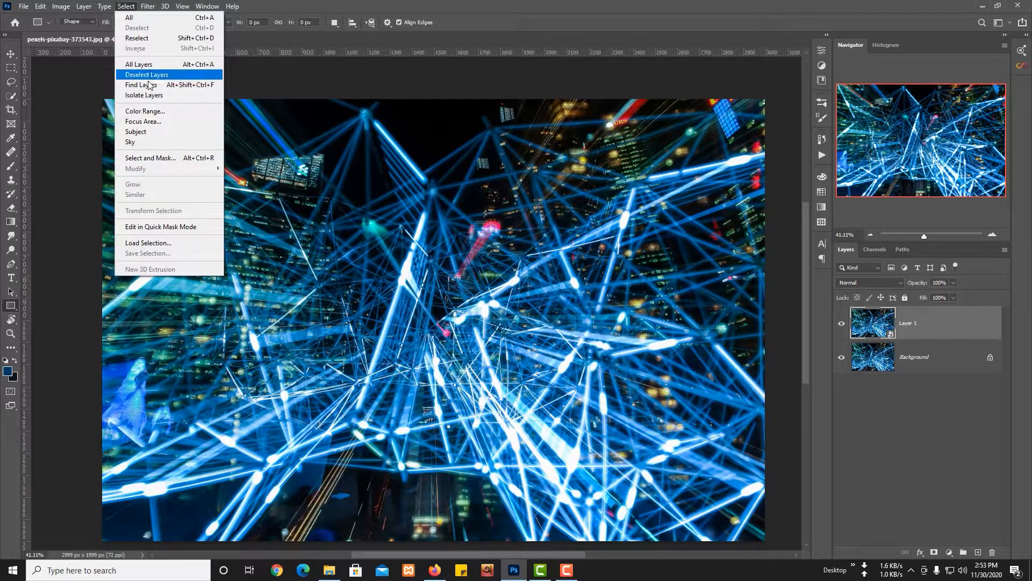
pyautogui.click(143, 111)
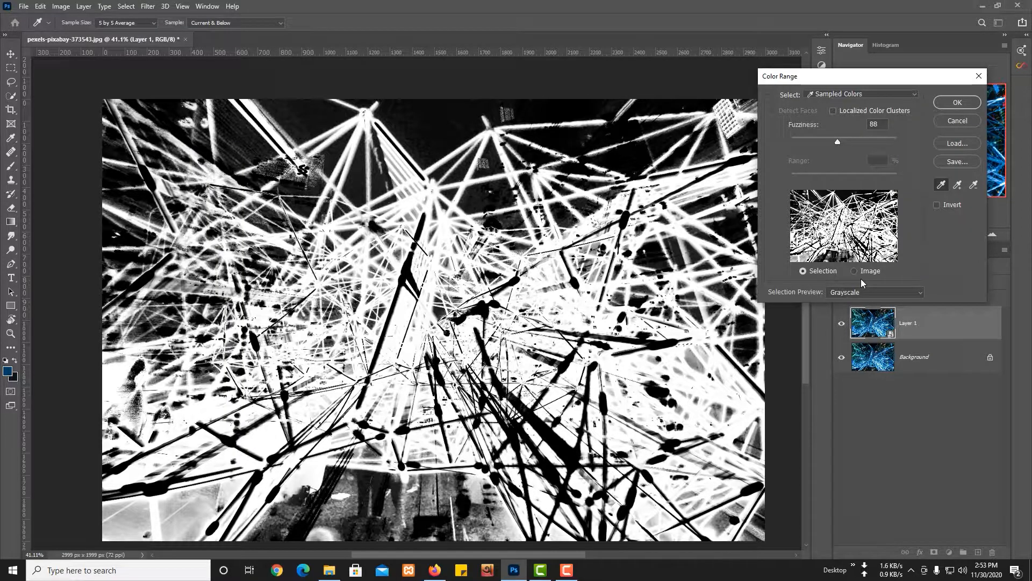
pyautogui.click(864, 292)
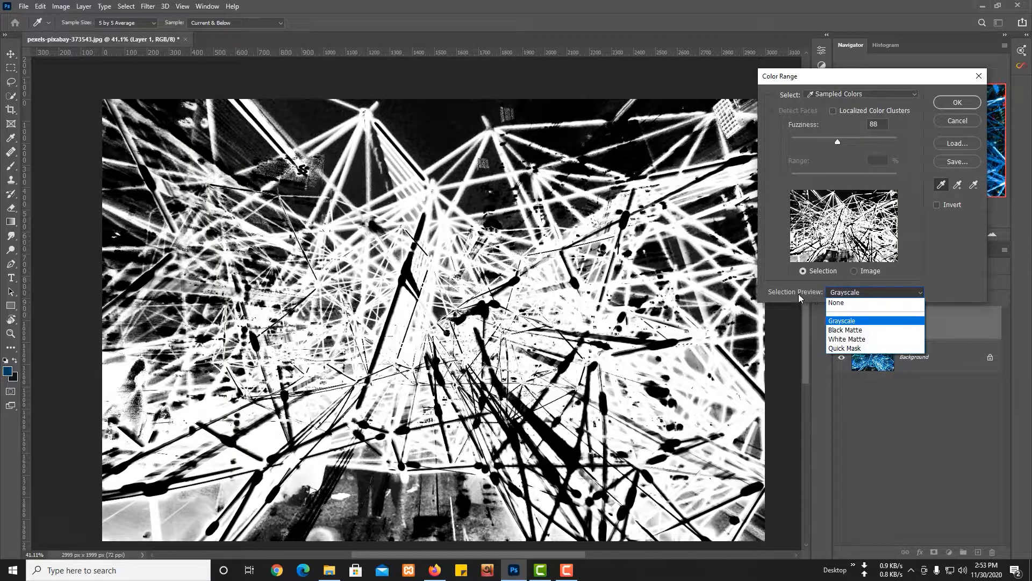
pyautogui.click(837, 303)
pyautogui.moveTo(838, 141); pyautogui.dragTo(763, 141)
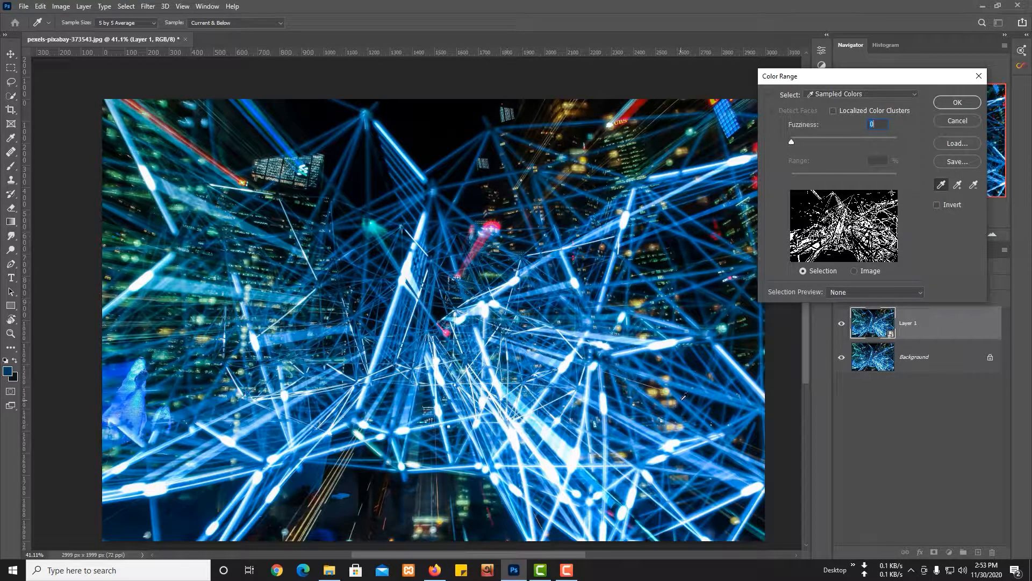
# Set the eyedropper's sample size to 101 by 101 Average and magnify the dark sky down to single pixels.
pyautogui.click(941, 186)
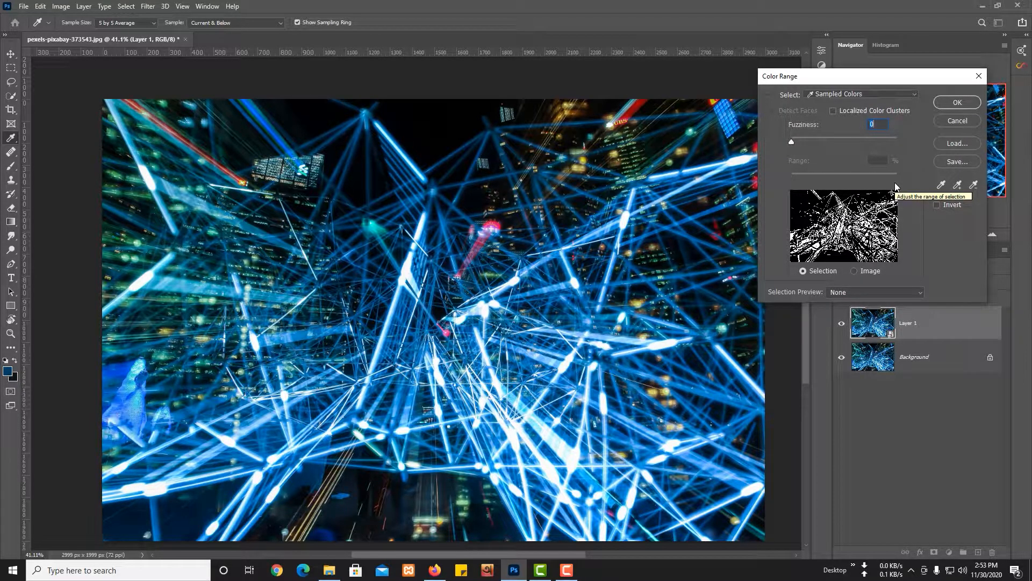
pyautogui.click(114, 24)
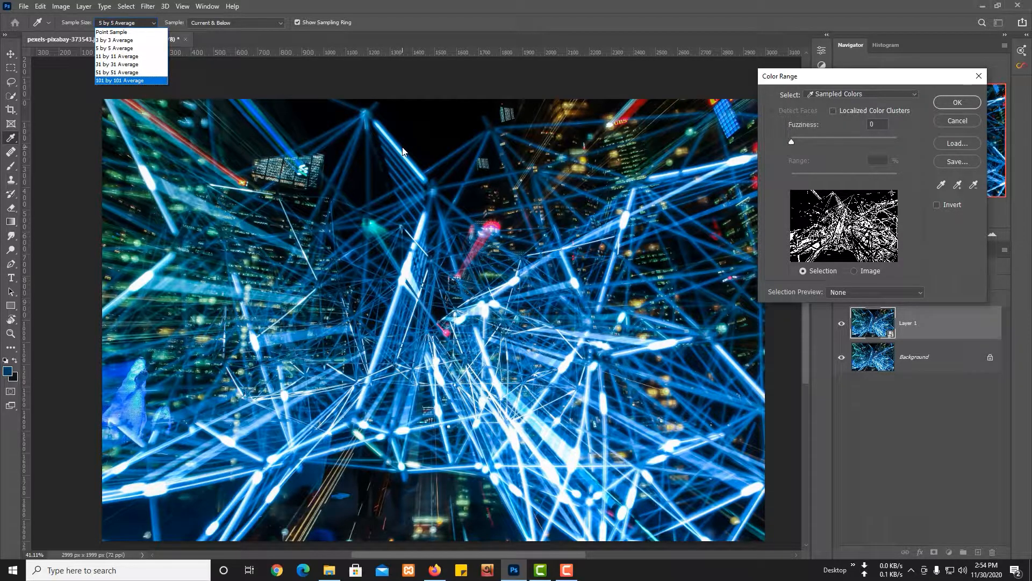
pyautogui.click(464, 84)
pyautogui.hotkey('ctrl', 'alt')
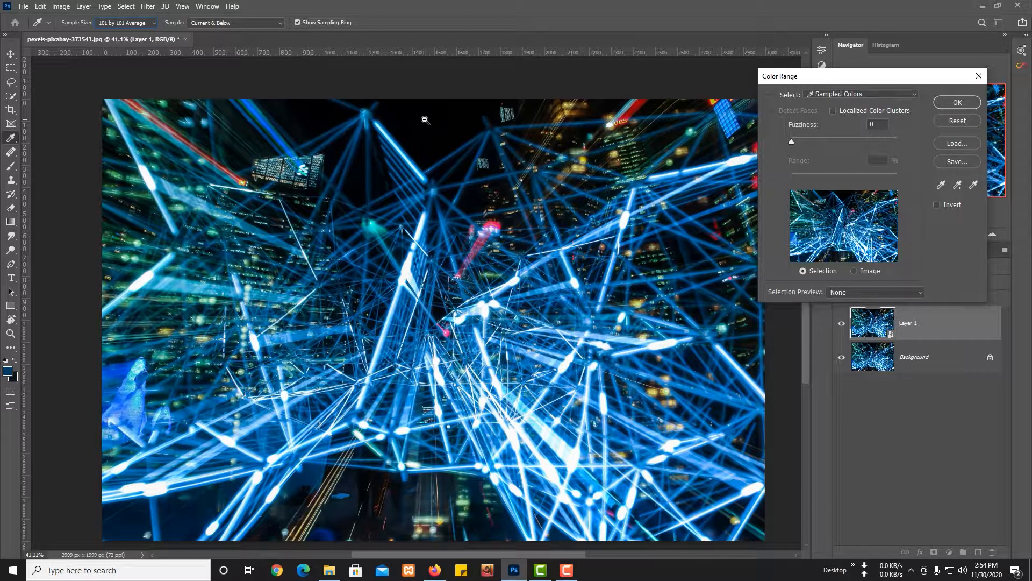
pyautogui.moveTo(425, 119); pyautogui.dragTo(654, 162)
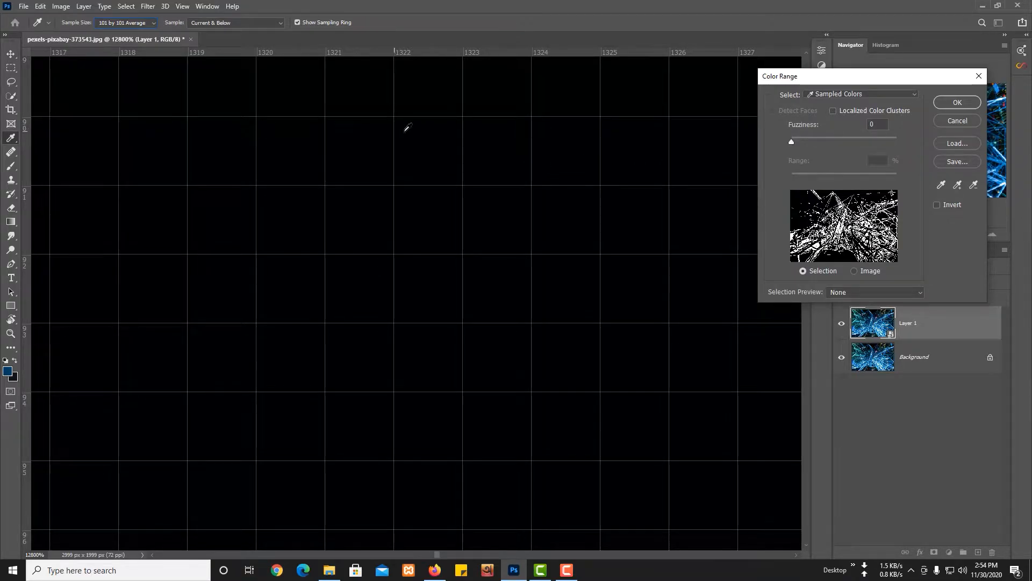
# Try Point Sample as the eyedropper's sample size, and settle on 5 by 5 Average.
pyautogui.click(129, 24)
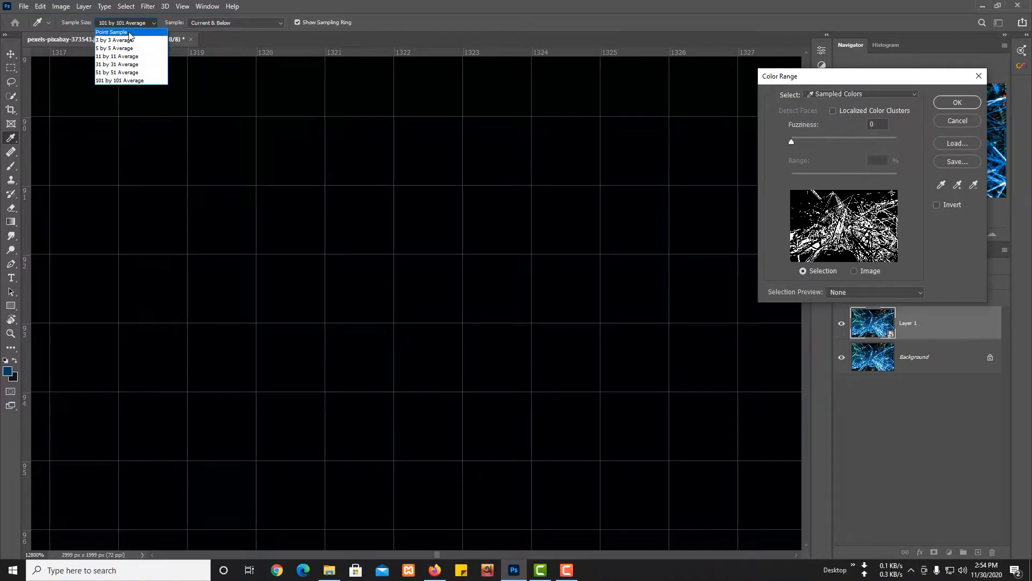
pyautogui.click(130, 32)
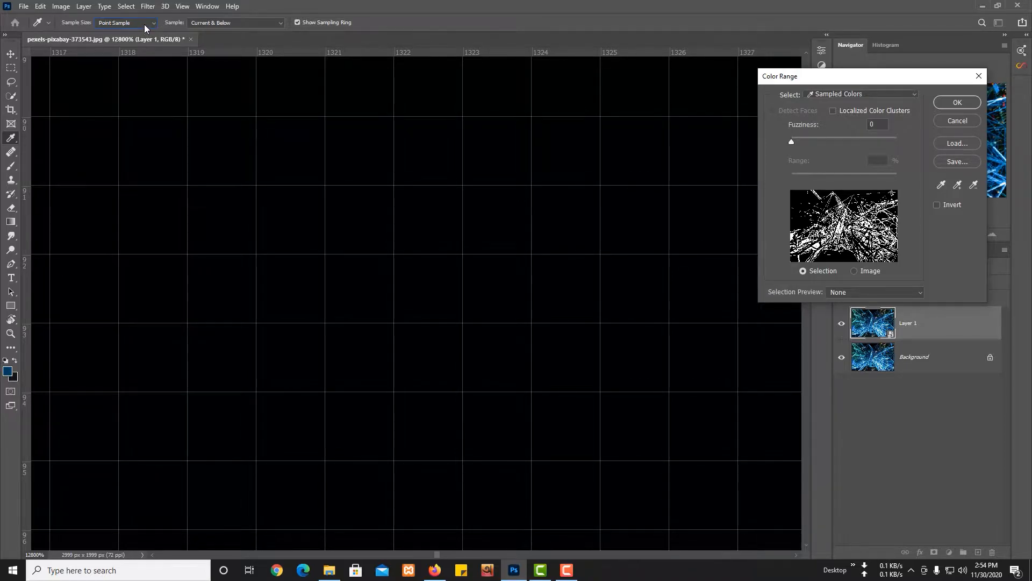
pyautogui.click(145, 24)
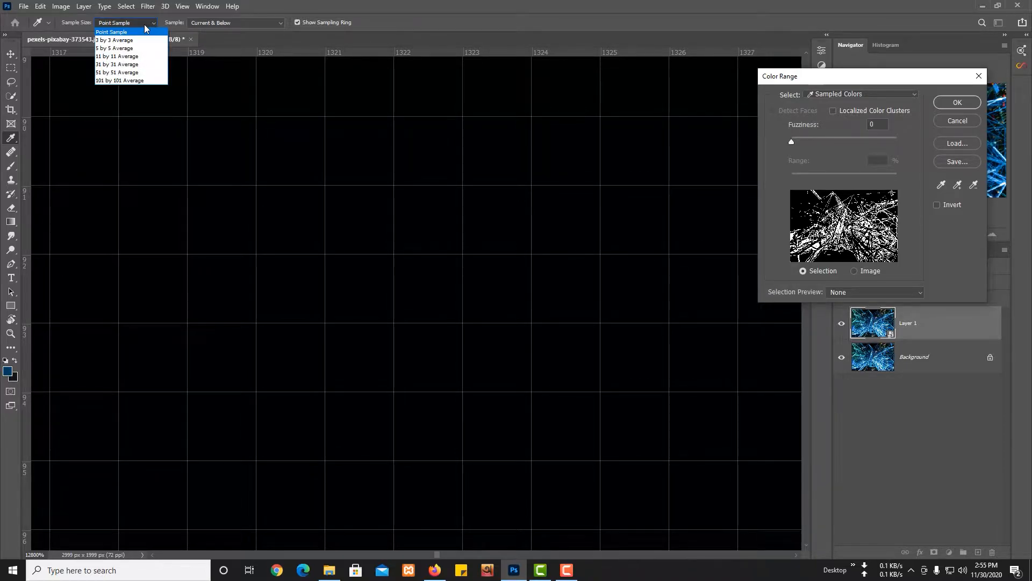
pyautogui.click(144, 52)
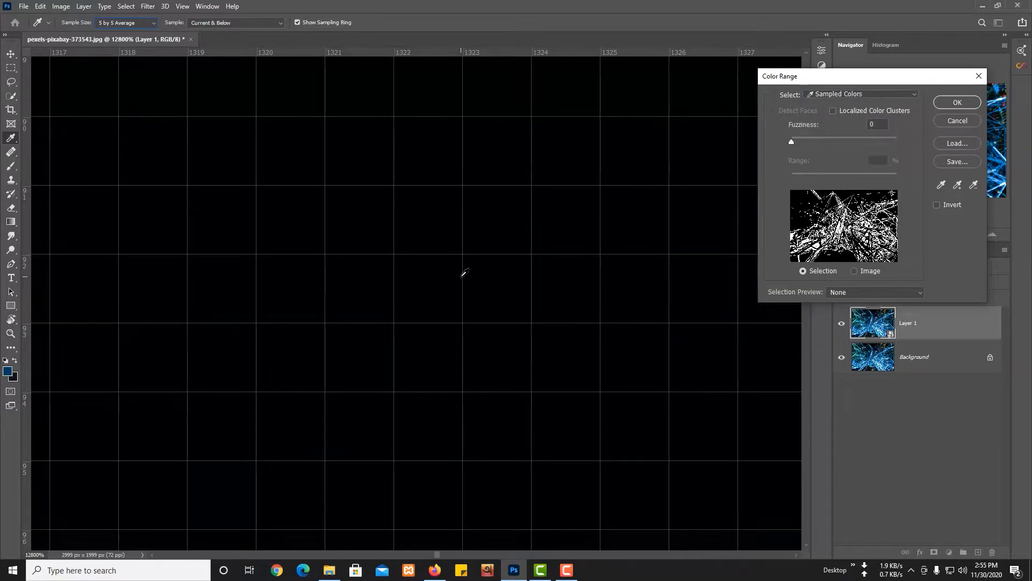
# Sample the saturated blue beside the blue figure at the image's left edge as the colour to select.
pyautogui.press('ctrl')
pyautogui.hotkey('ctrl', '0')
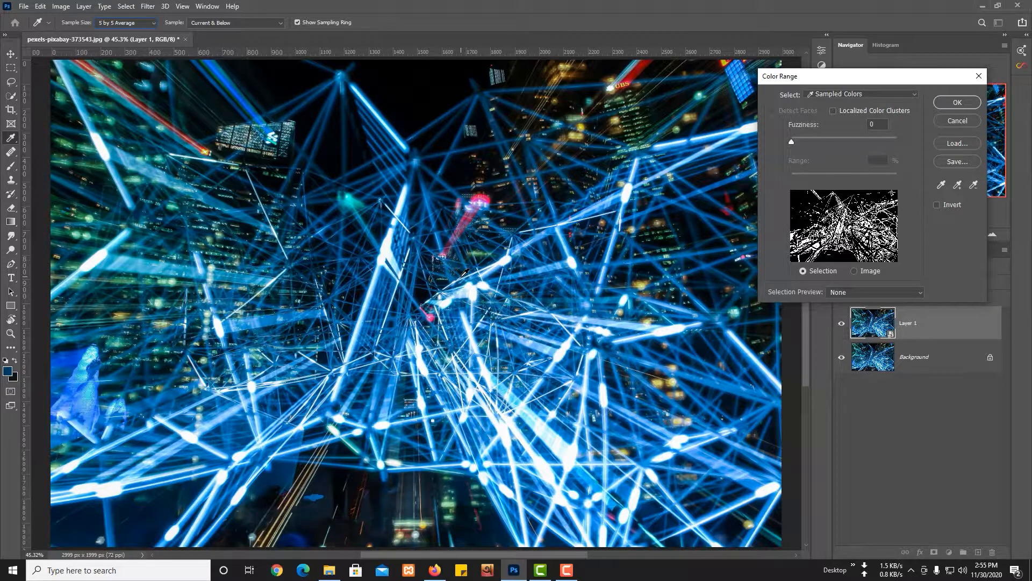
pyautogui.hotkey('ctrl', 'alt', 'space')
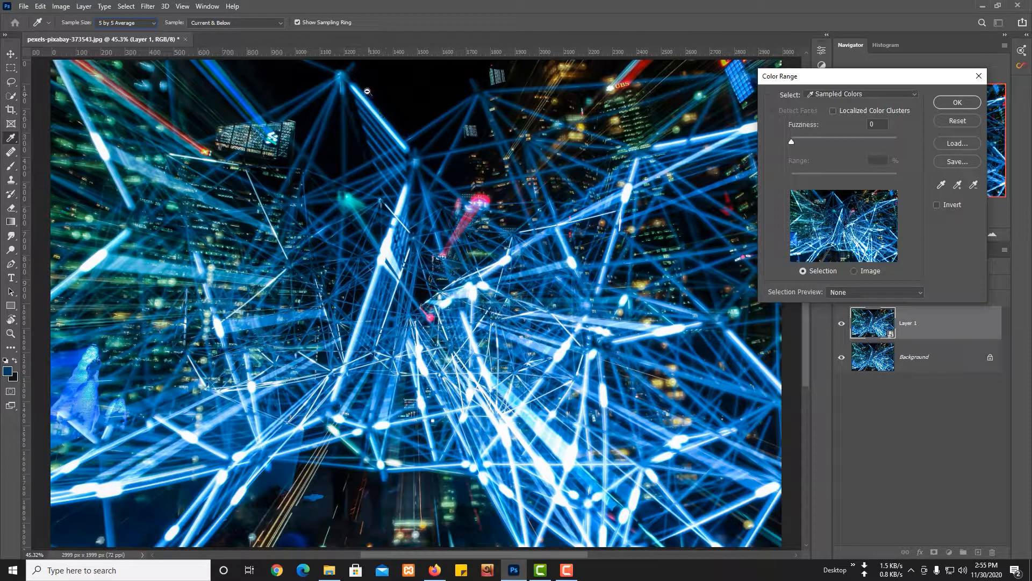
pyautogui.moveTo(323, 78); pyautogui.dragTo(293, 89)
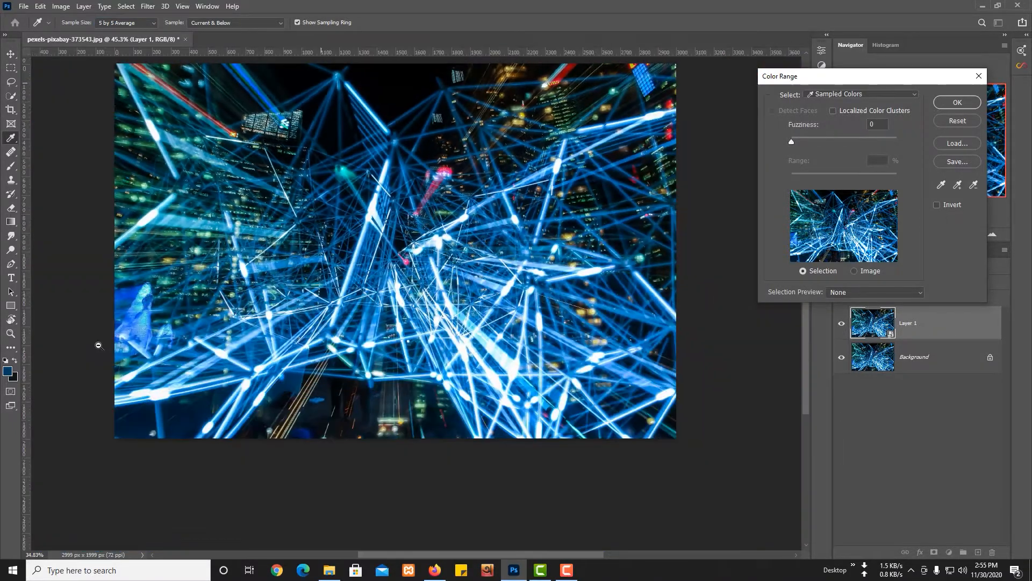
pyautogui.moveTo(147, 345); pyautogui.dragTo(168, 347)
pyautogui.moveTo(92, 246); pyautogui.dragTo(170, 266)
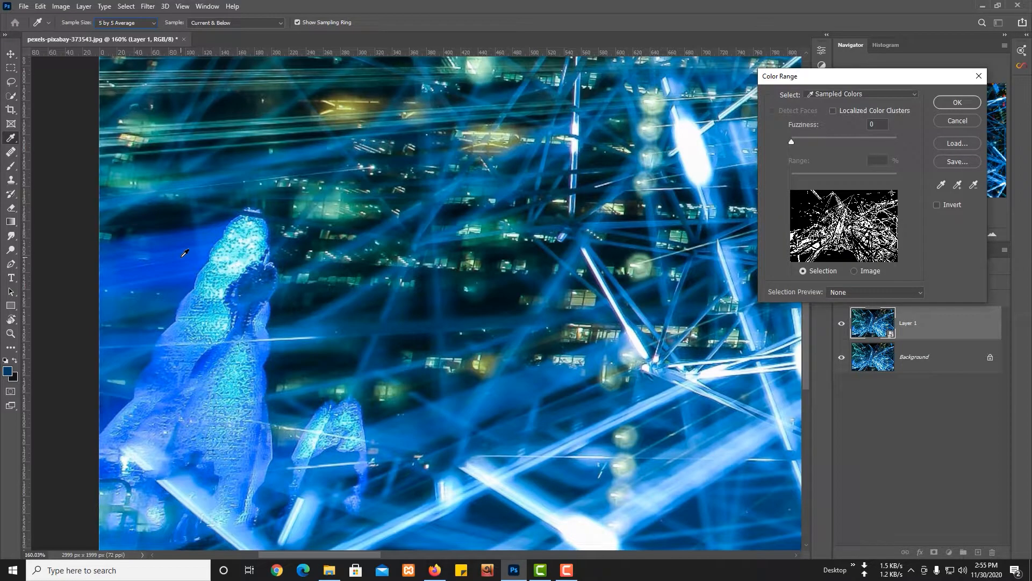
pyautogui.click(183, 255)
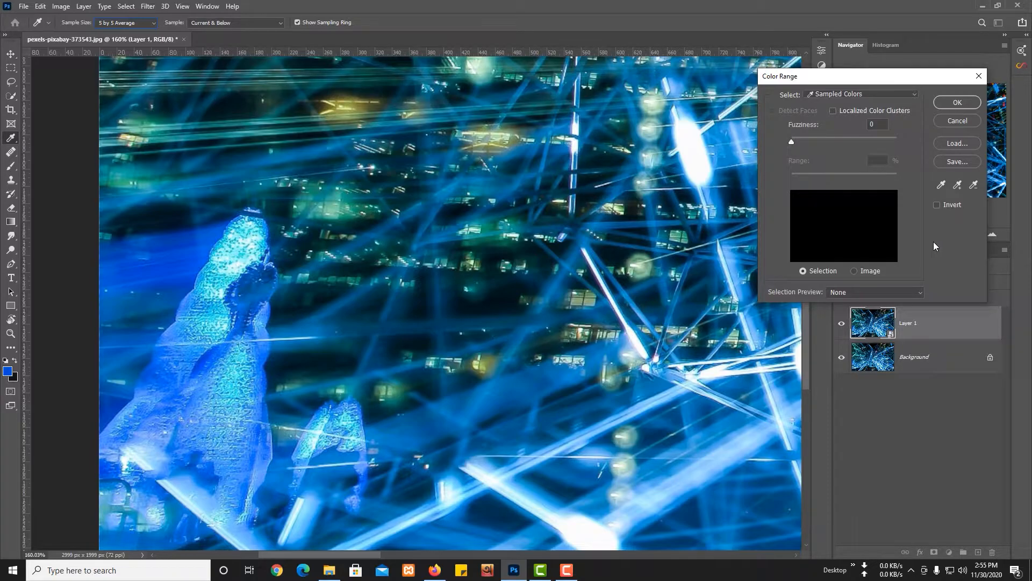
# Use the Add to Sample eyedropper to include another spot of the saturated blue beside the figure in the selection.
pyautogui.click(958, 185)
pyautogui.click(957, 187)
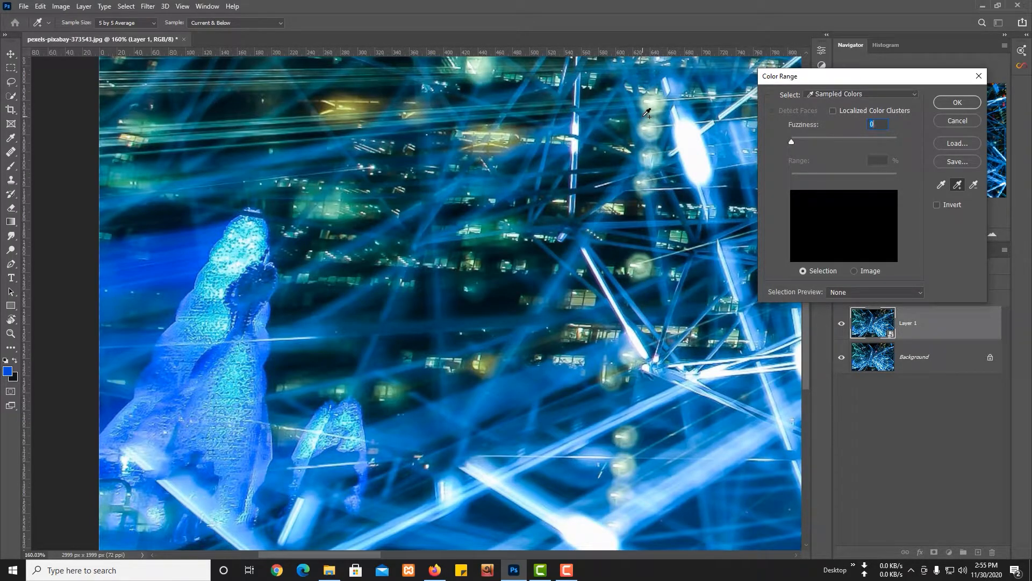
pyautogui.click(394, 301)
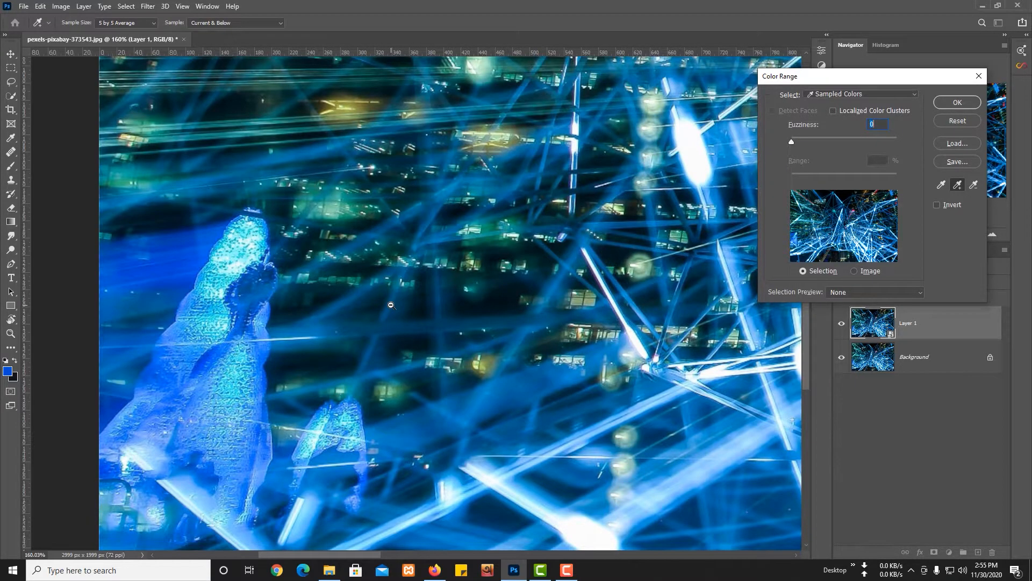
pyautogui.scroll(-5, 394, 301)
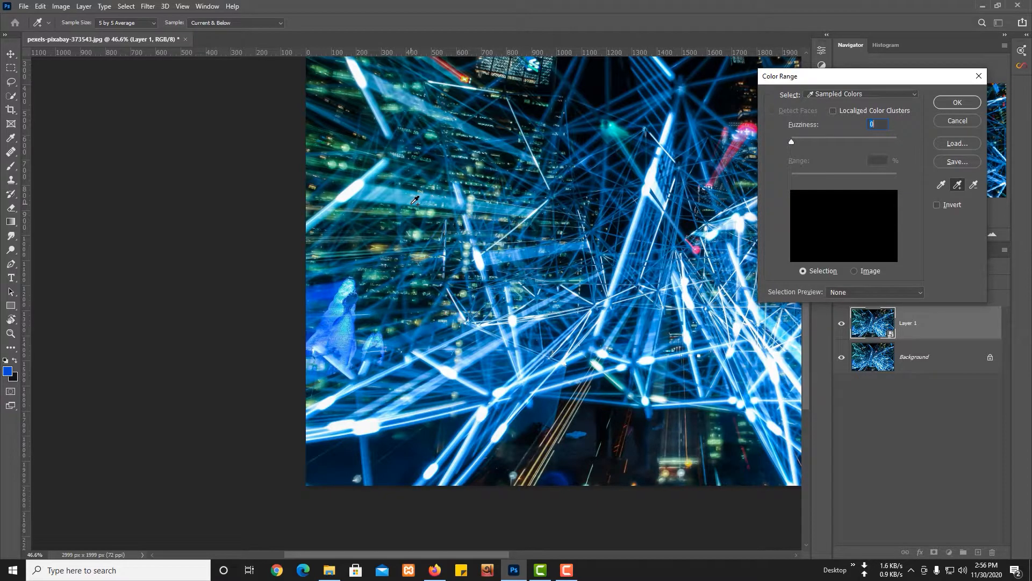
pyautogui.scroll(2, 355, 310)
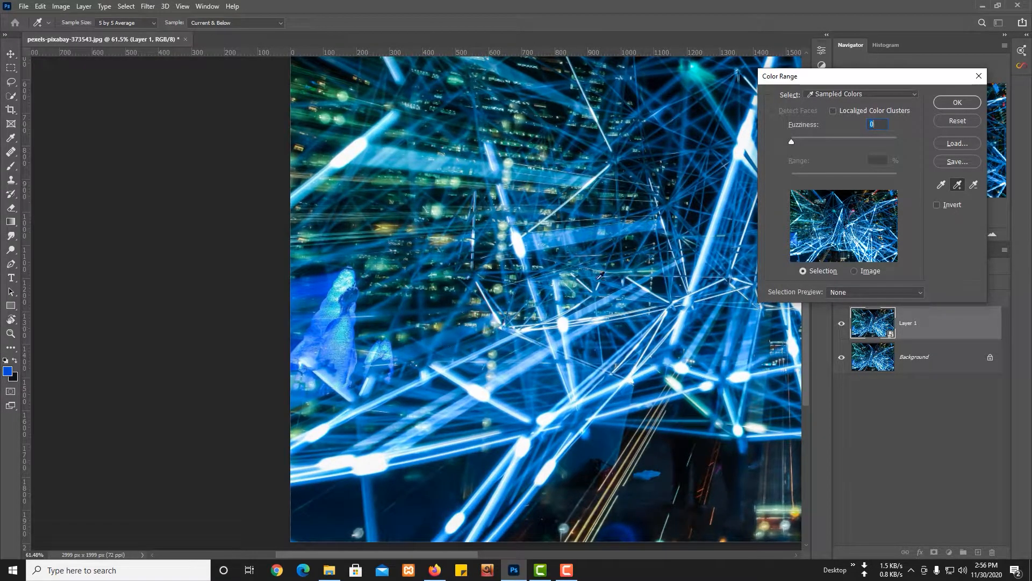
pyautogui.scroll(-5, 570, 239)
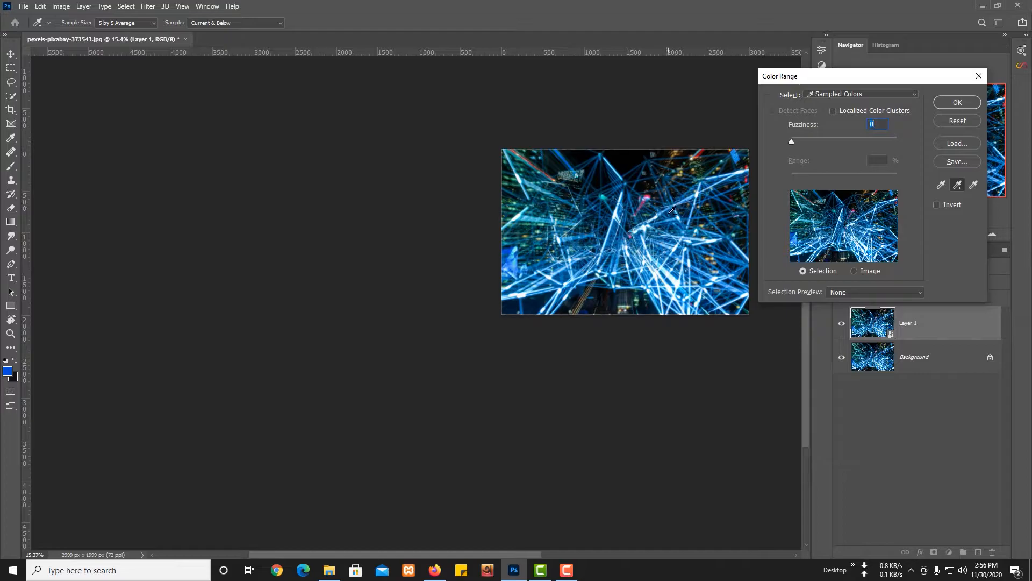
pyautogui.scroll(3, 608, 280)
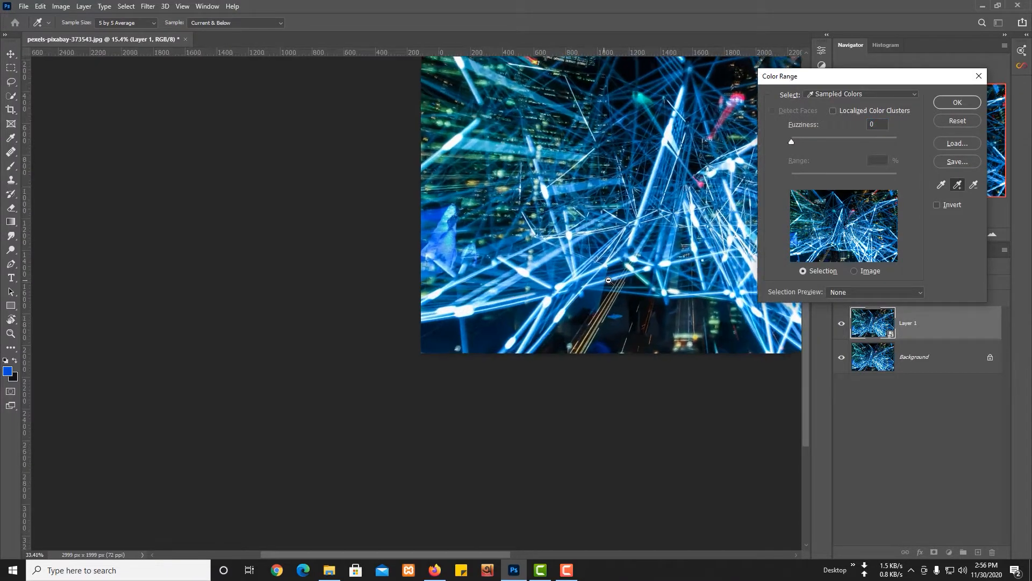
pyautogui.scroll(4, 609, 280)
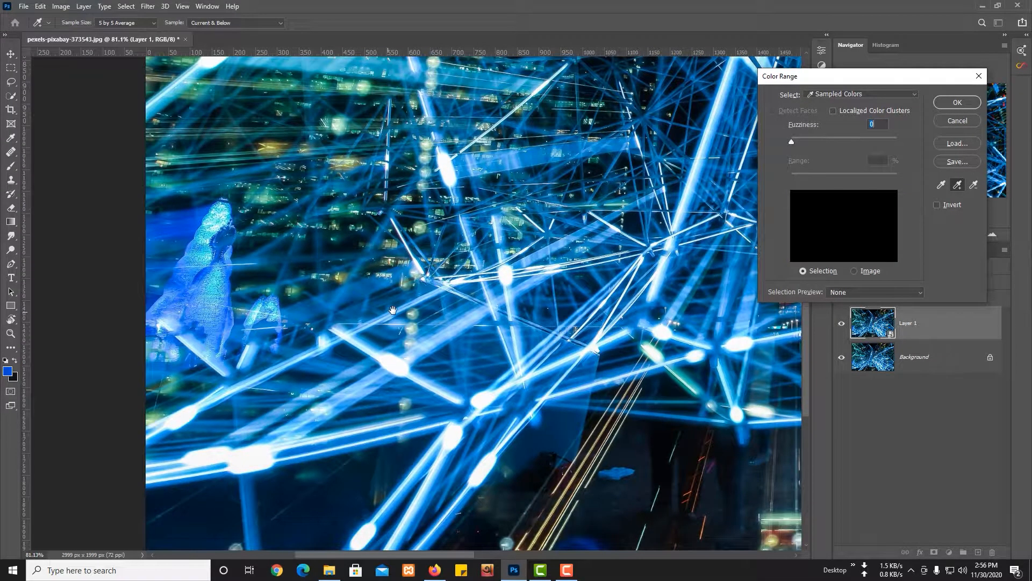
pyautogui.moveTo(392, 258); pyautogui.dragTo(392, 278)
pyautogui.click(173, 246)
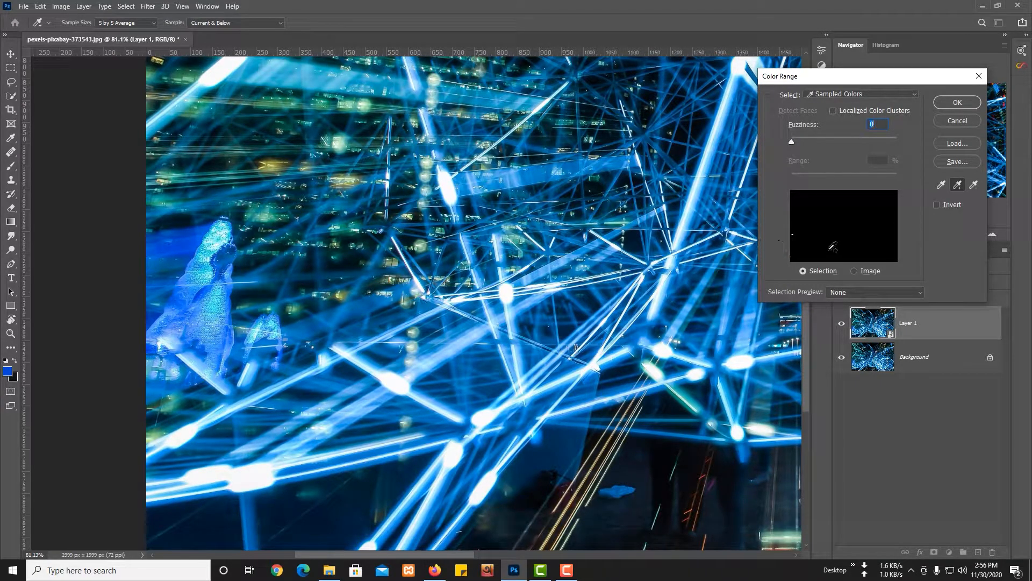
# Add the dark blue of the thin light beams near the image's top centre to the sampled colours.
pyautogui.moveTo(618, 116); pyautogui.dragTo(583, 301)
pyautogui.moveTo(537, 218); pyautogui.dragTo(519, 323)
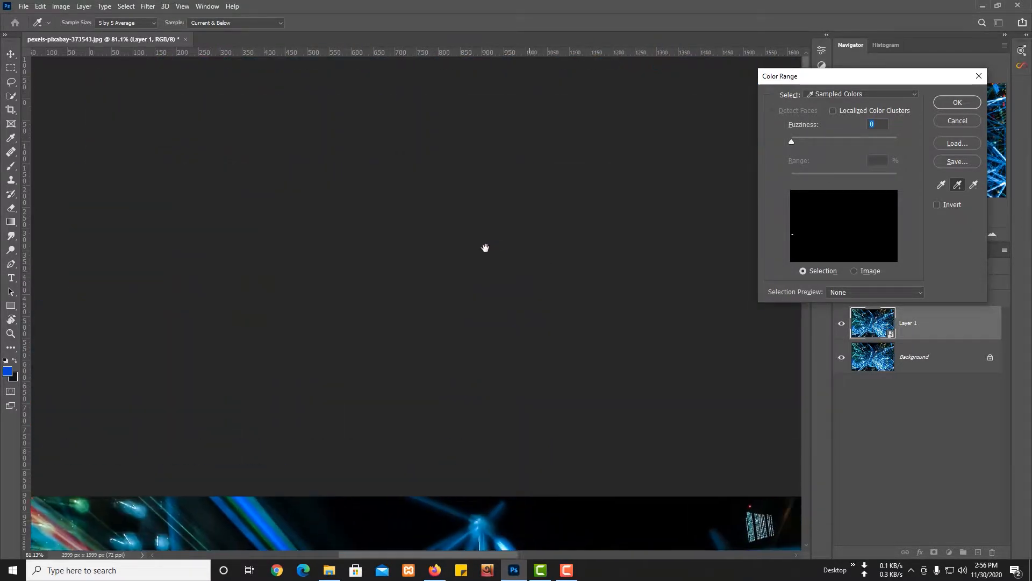
pyautogui.moveTo(482, 378); pyautogui.dragTo(497, 166)
pyautogui.click(286, 162)
pyautogui.moveTo(296, 181); pyautogui.dragTo(322, 211)
pyautogui.moveTo(699, 270); pyautogui.dragTo(603, 213)
pyautogui.moveTo(613, 179); pyautogui.dragTo(663, 186)
pyautogui.click(601, 168)
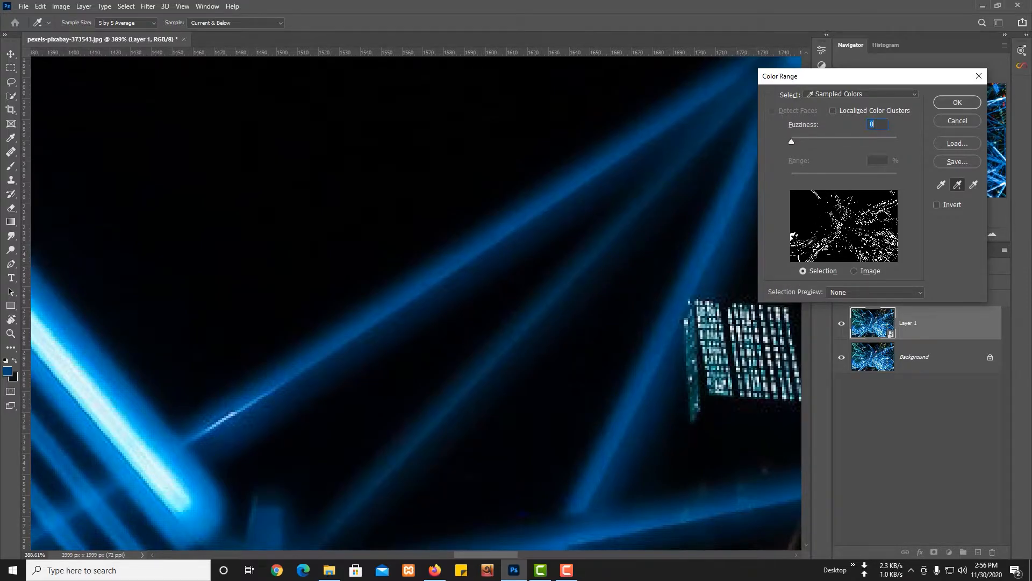
# Add the light blue of the bright glowing beams in the image's lower middle area to the sampled colours.
pyautogui.moveTo(532, 307); pyautogui.dragTo(443, 303)
pyautogui.moveTo(587, 468); pyautogui.dragTo(430, 183)
pyautogui.moveTo(498, 281); pyautogui.dragTo(544, 295)
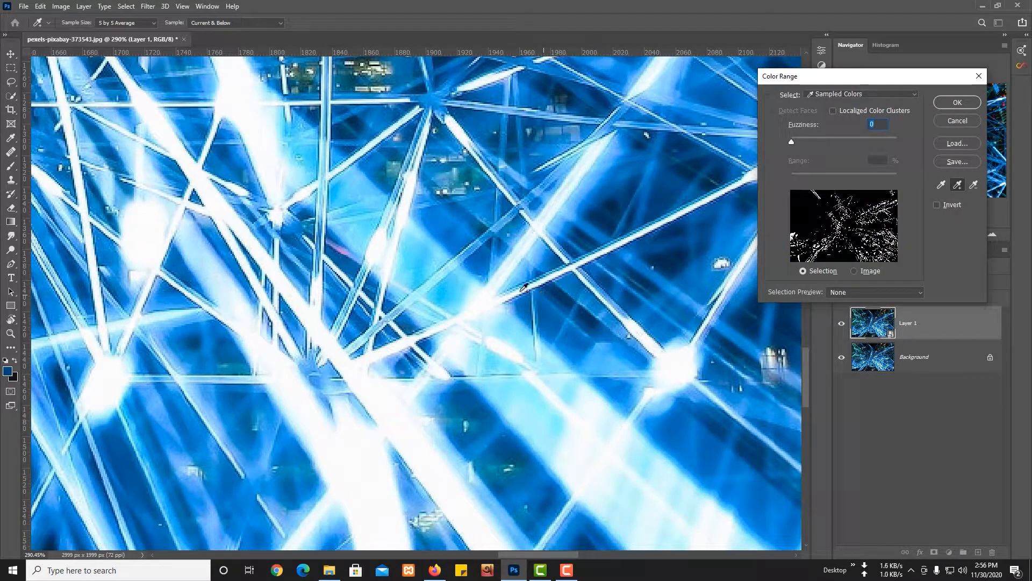
pyautogui.click(421, 249)
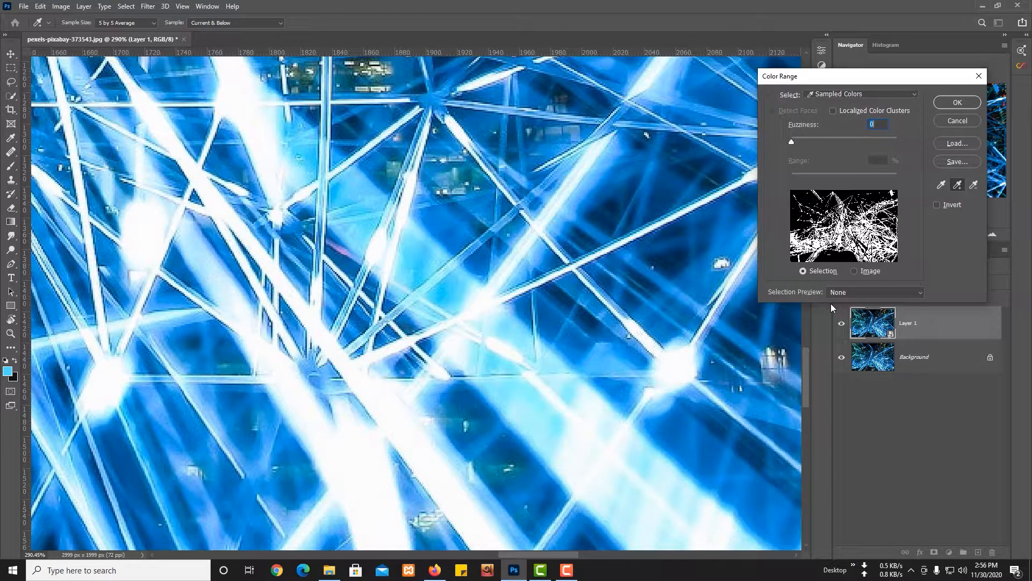
# Set the selection preview to Grayscale and raise the fuzziness to 77 with the whole image in view.
pyautogui.click(854, 295)
pyautogui.click(862, 318)
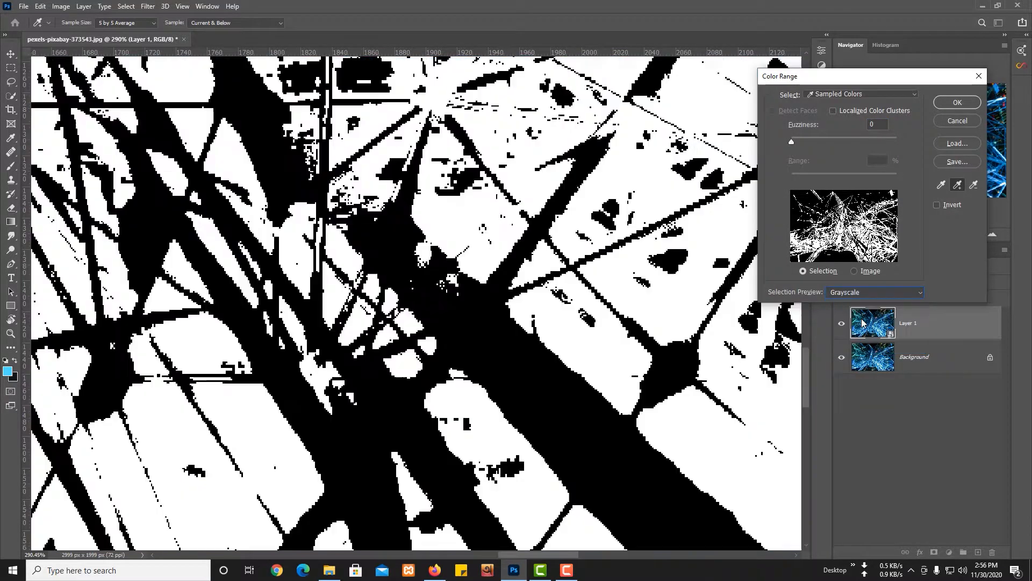
pyautogui.hotkey('ctrl', '0')
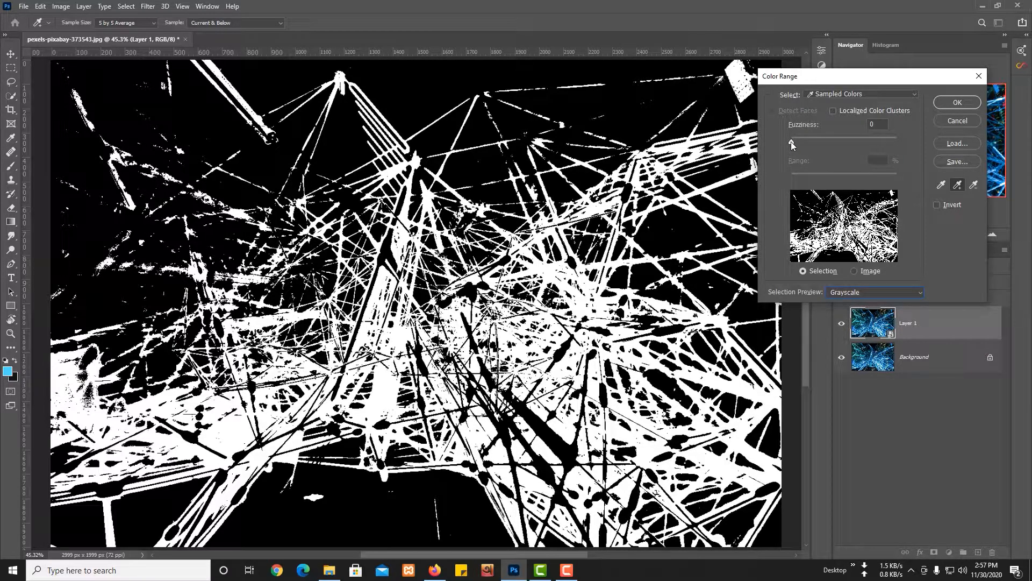
pyautogui.moveTo(791, 142); pyautogui.dragTo(832, 147)
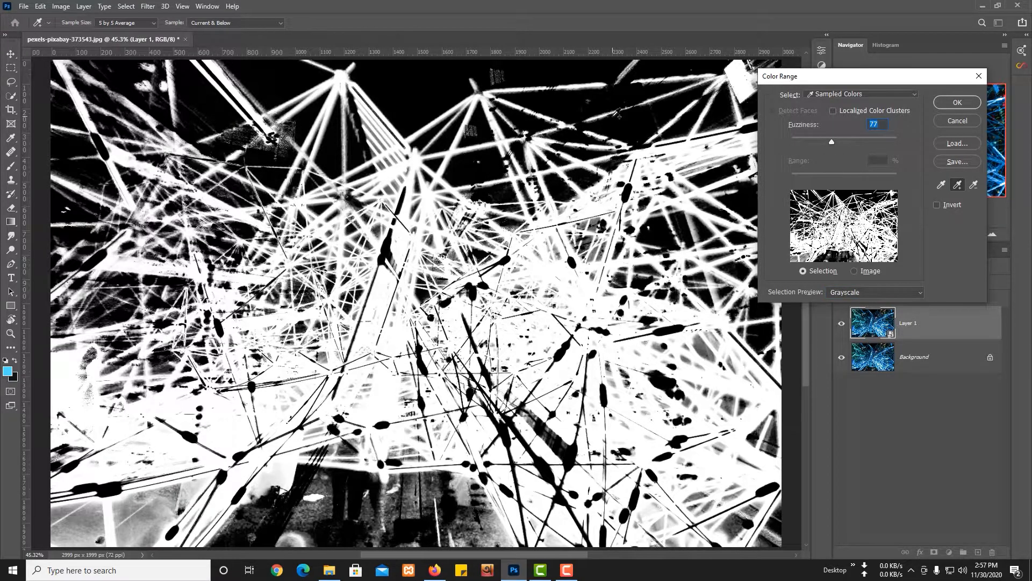
# Raise the Color Range fuzziness to 89 while checking the thin beams near the image's top centre in the Grayscale preview.
pyautogui.moveTo(340, 81); pyautogui.dragTo(419, 97)
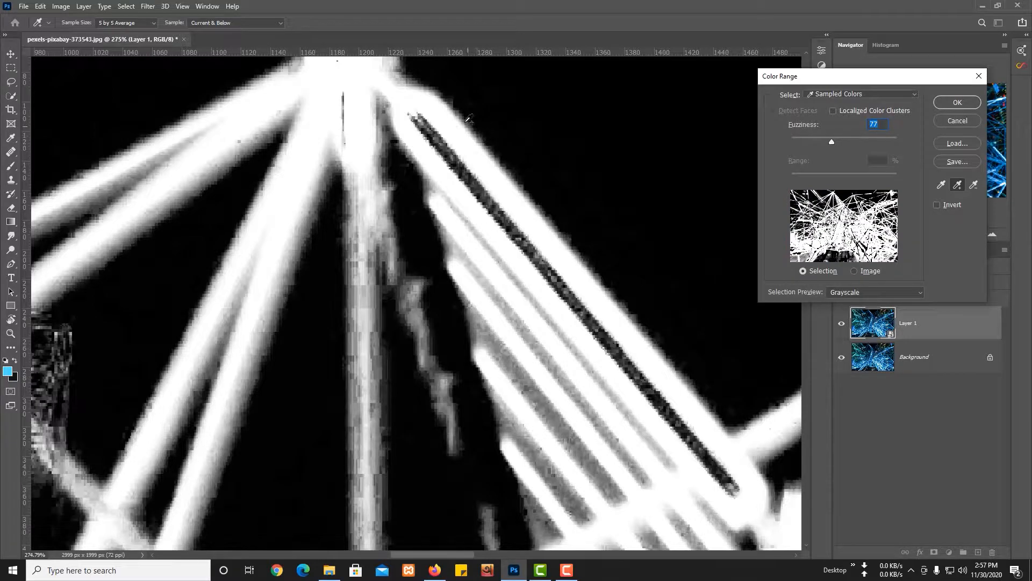
pyautogui.moveTo(425, 119); pyautogui.dragTo(472, 130)
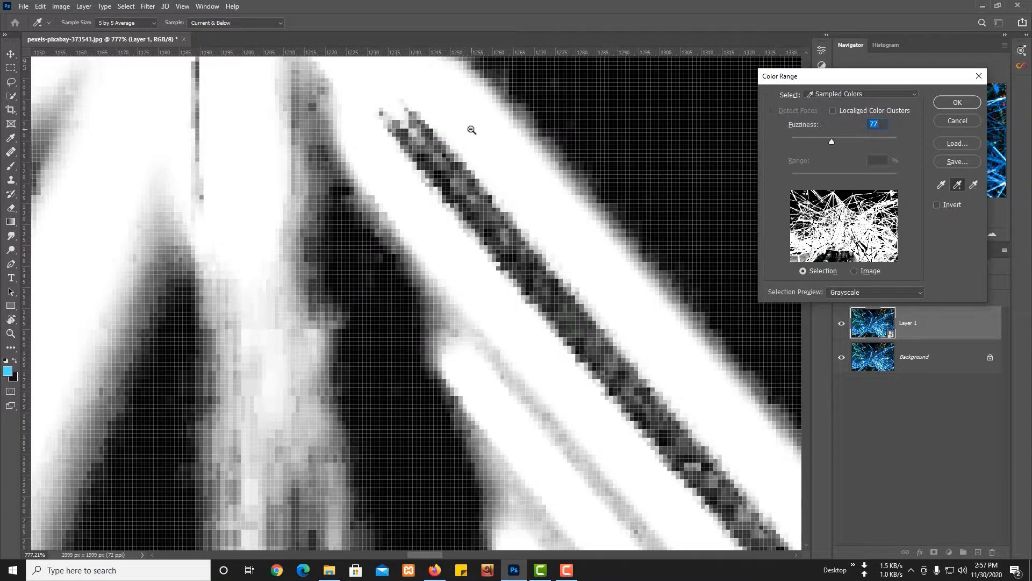
pyautogui.moveTo(827, 143); pyautogui.dragTo(840, 142)
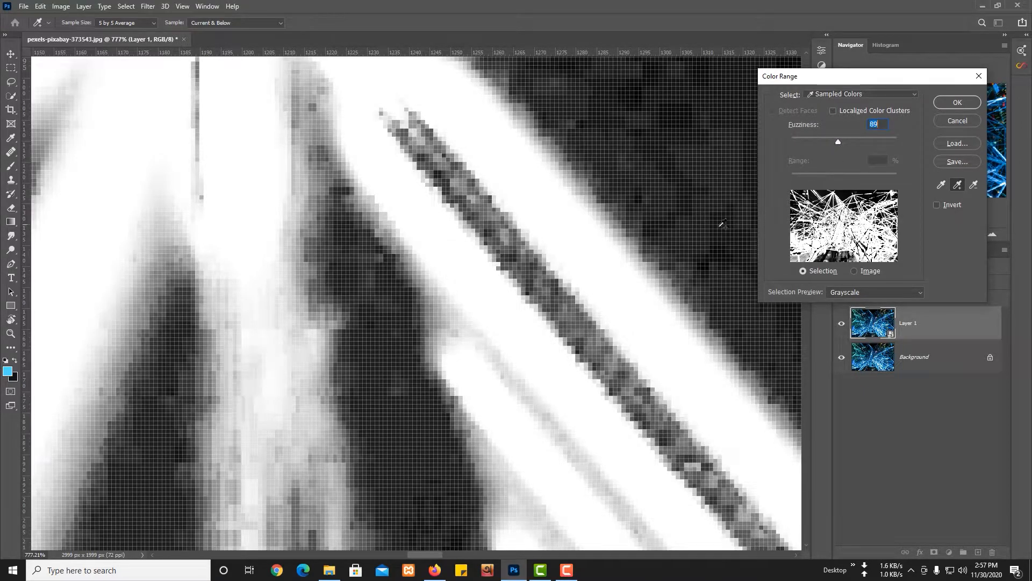
pyautogui.moveTo(684, 249); pyautogui.dragTo(487, 250)
pyautogui.hotkey('ctrl', '0')
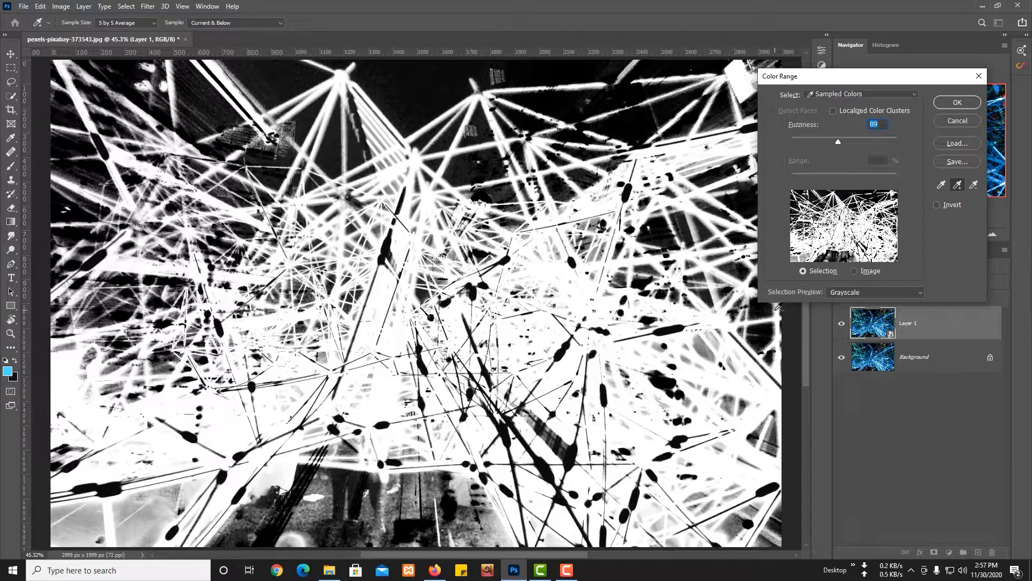
# Switch the selection preview to Black Matte, inspect the beams up close, and accept the Color Range selection.
pyautogui.click(863, 295)
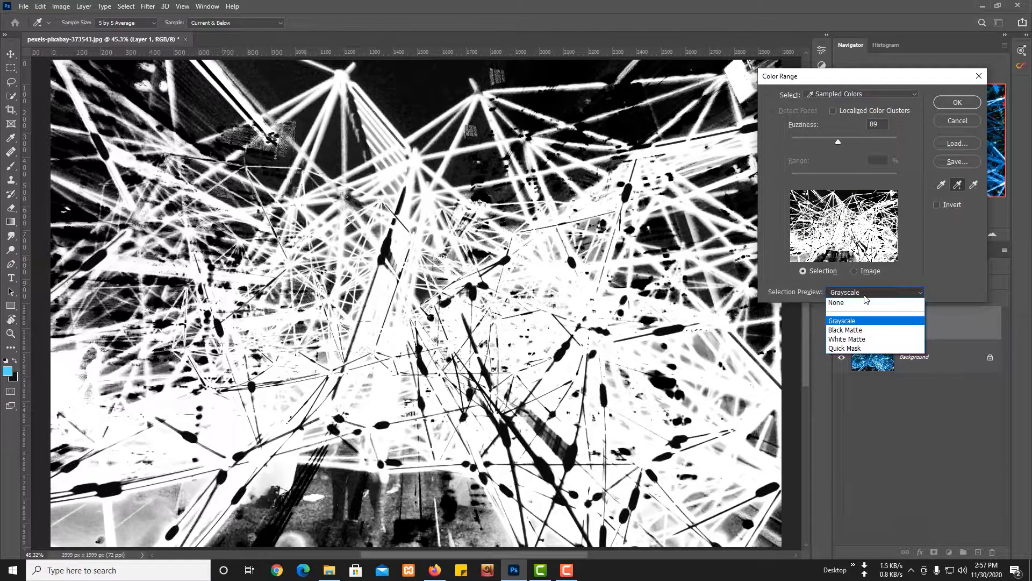
pyautogui.click(844, 330)
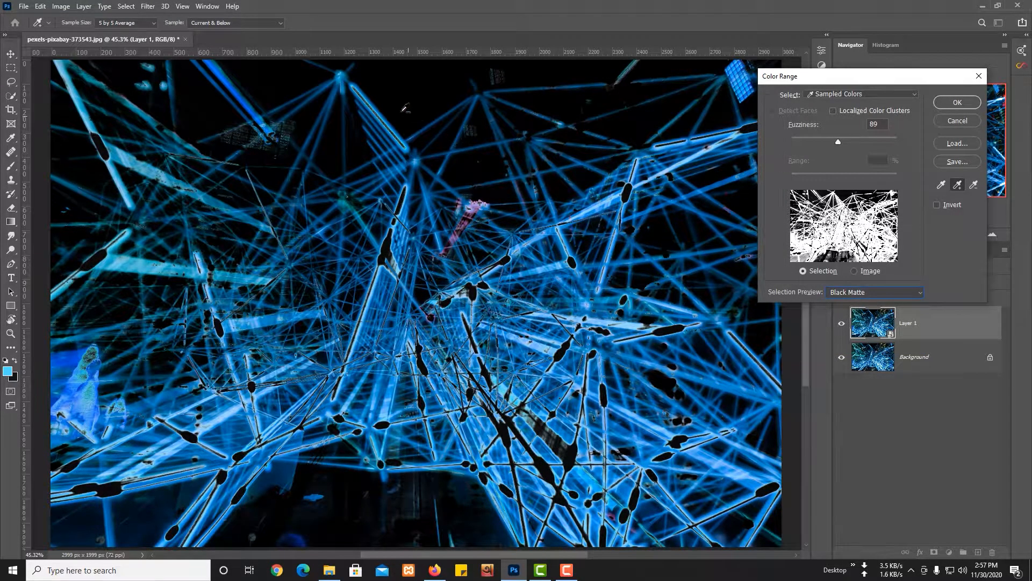
pyautogui.moveTo(369, 78); pyautogui.dragTo(446, 92)
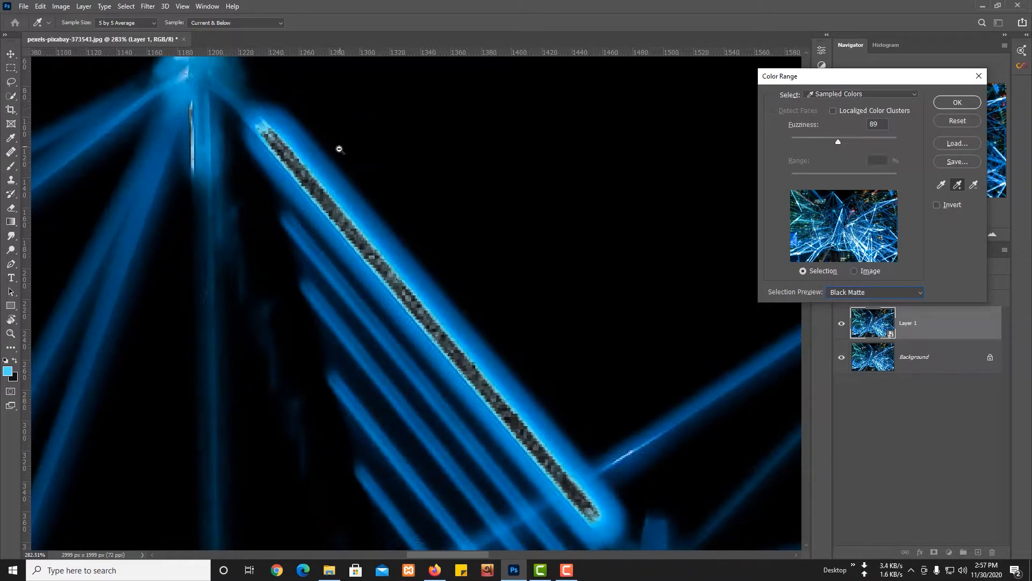
pyautogui.moveTo(339, 149); pyautogui.dragTo(583, 346)
pyautogui.click(580, 275)
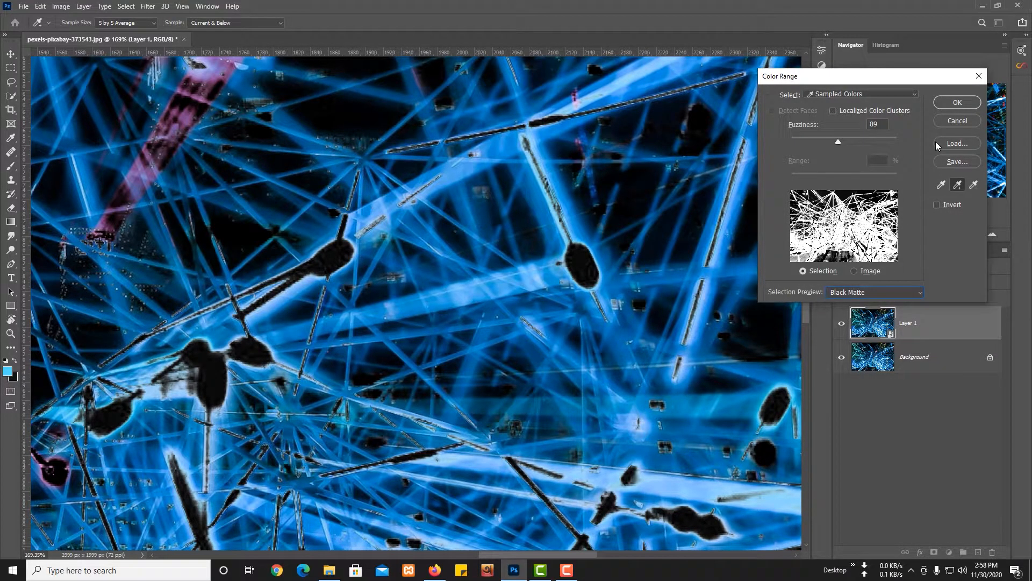
pyautogui.click(961, 101)
pyautogui.hotkey('ctrl', '0')
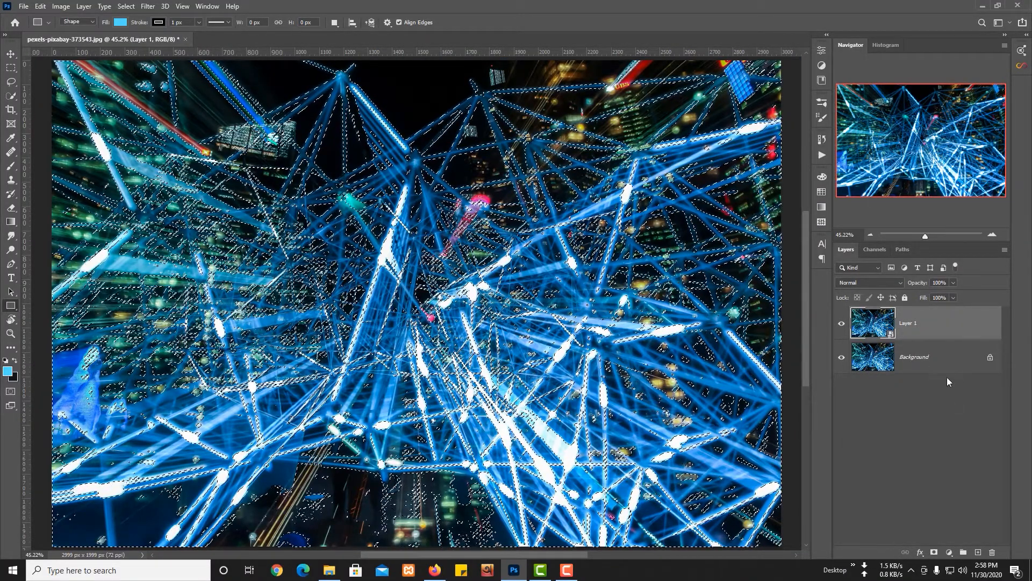
# Add a Solid Color fill layer in #6FDA44 from the selection and set its blend mode to Color.
pyautogui.click(949, 552)
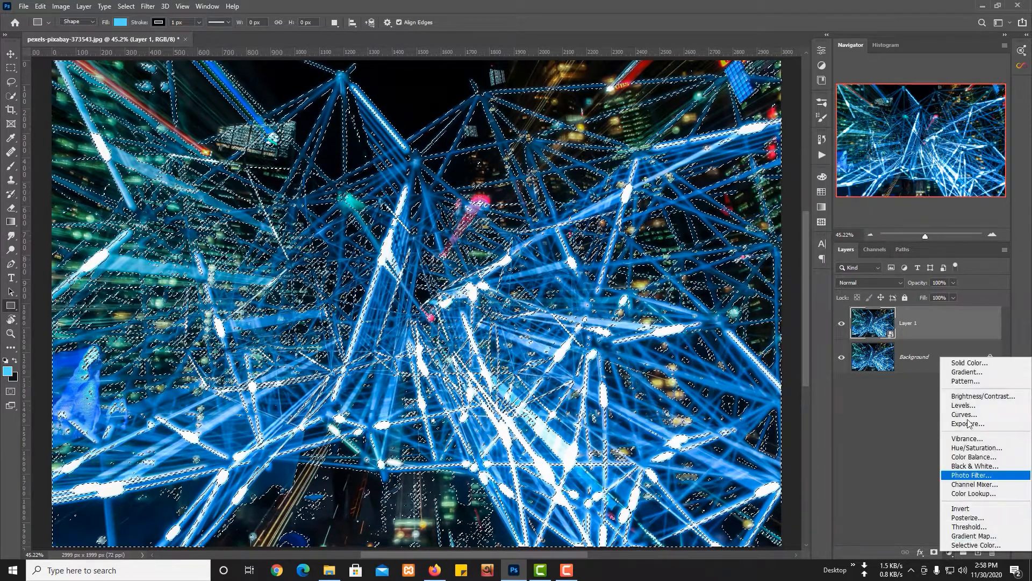
pyautogui.click(974, 362)
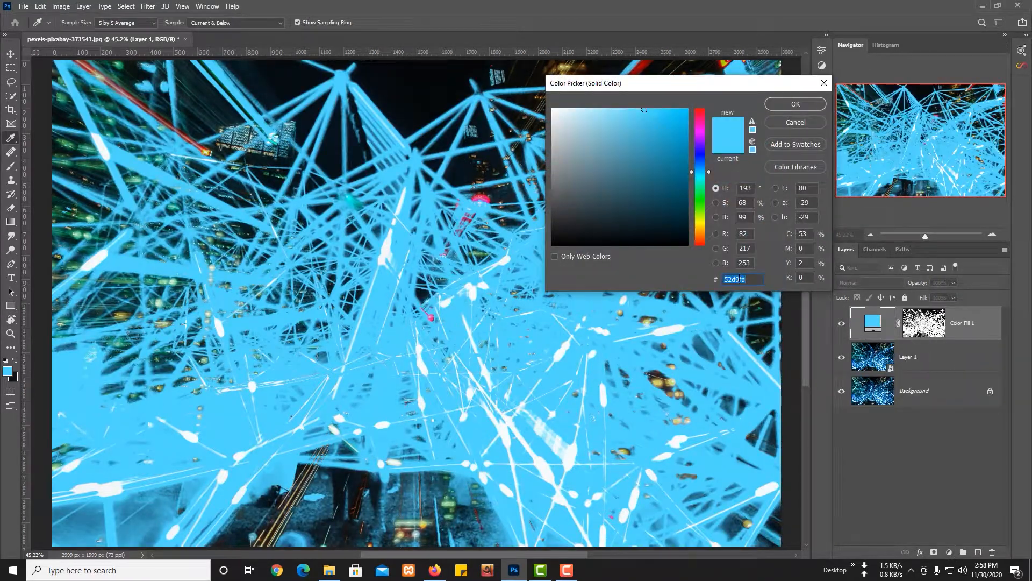
pyautogui.rightClick(739, 278)
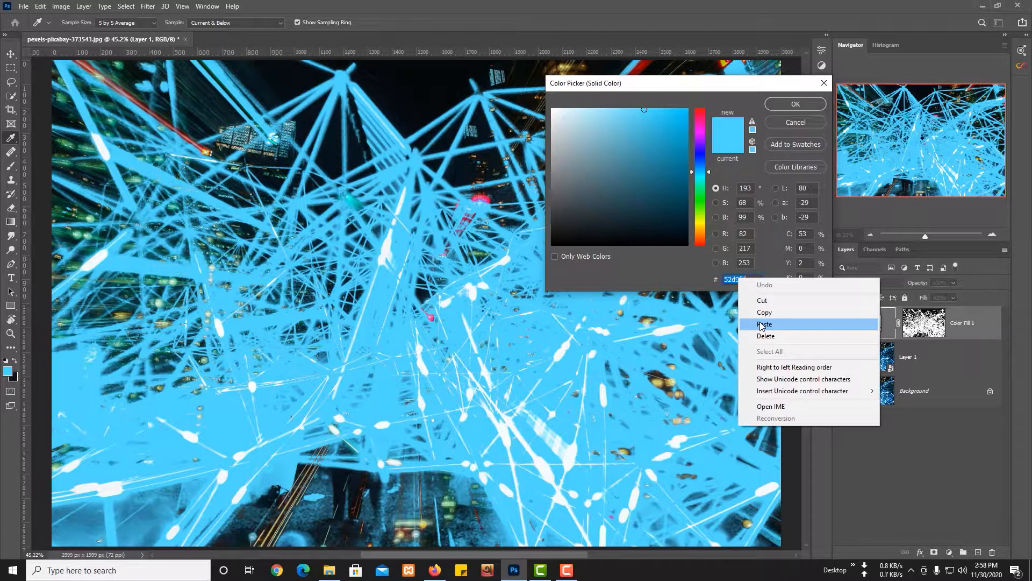
pyautogui.click(762, 324)
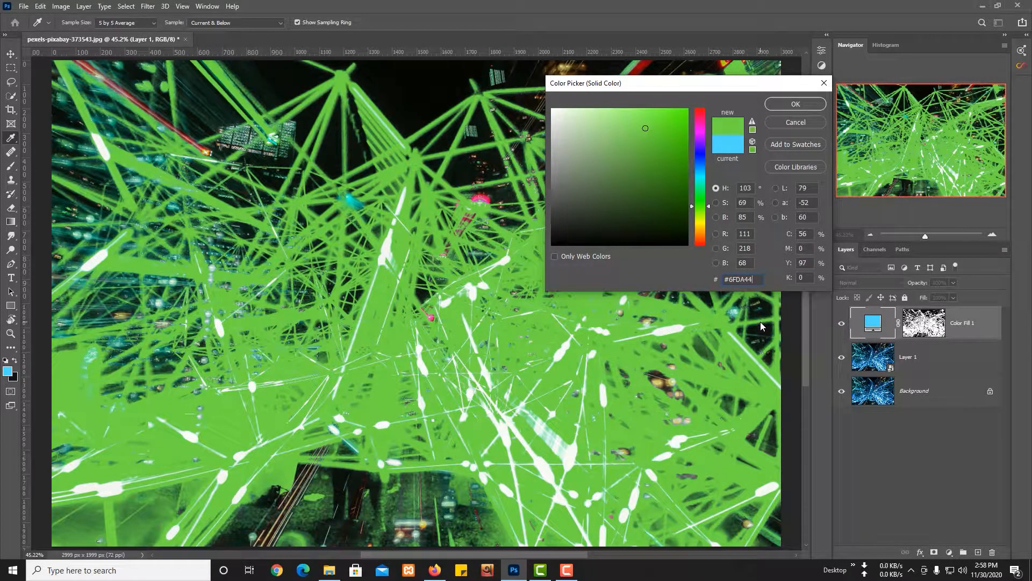
pyautogui.click(796, 106)
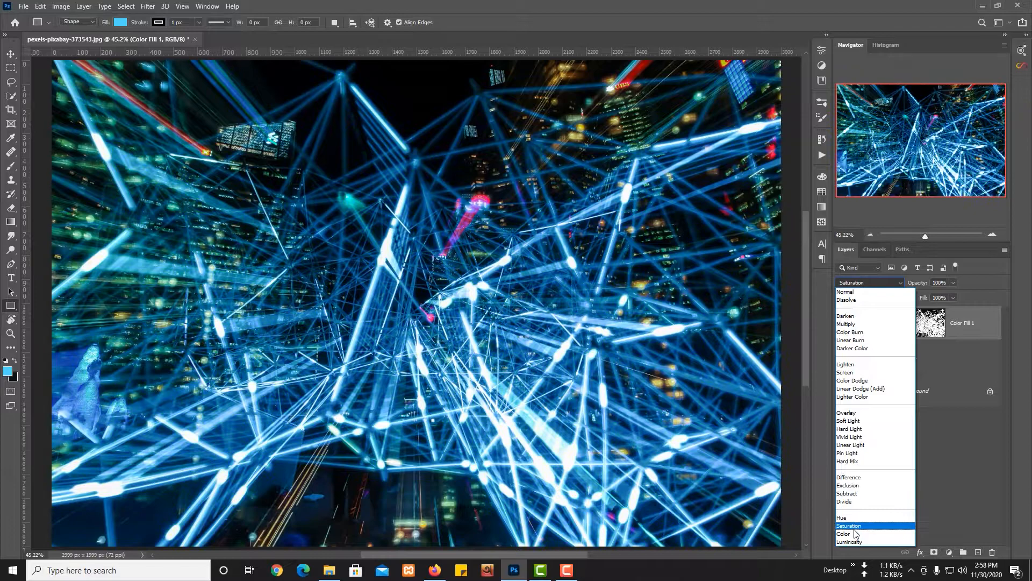
pyautogui.click(854, 534)
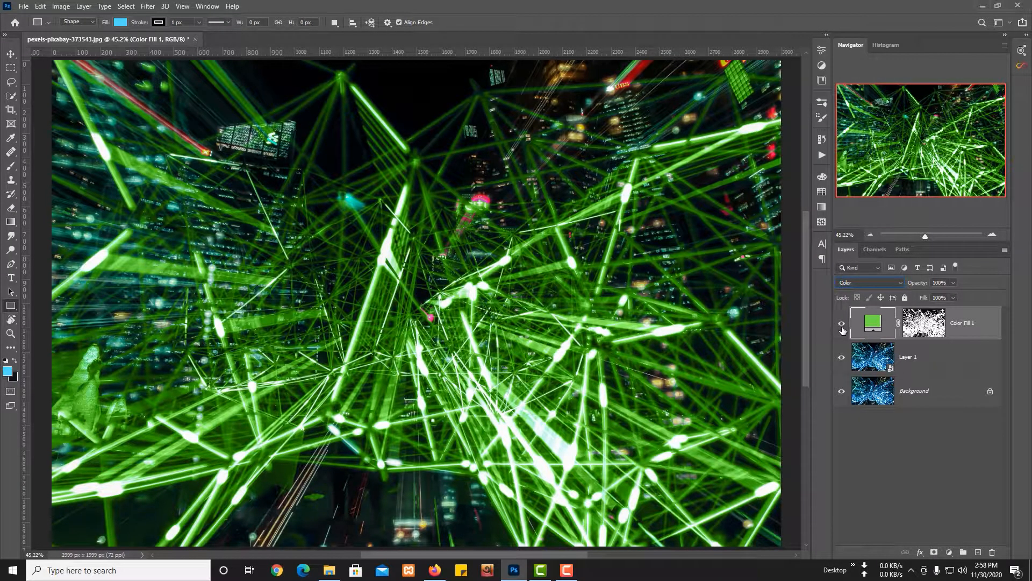
# Compare the photo with and without the green fill layer, activate the Quick Selection tool, and examine the recoloured building in the photo's upper-right corner.
pyautogui.click(842, 328)
pyautogui.click(842, 325)
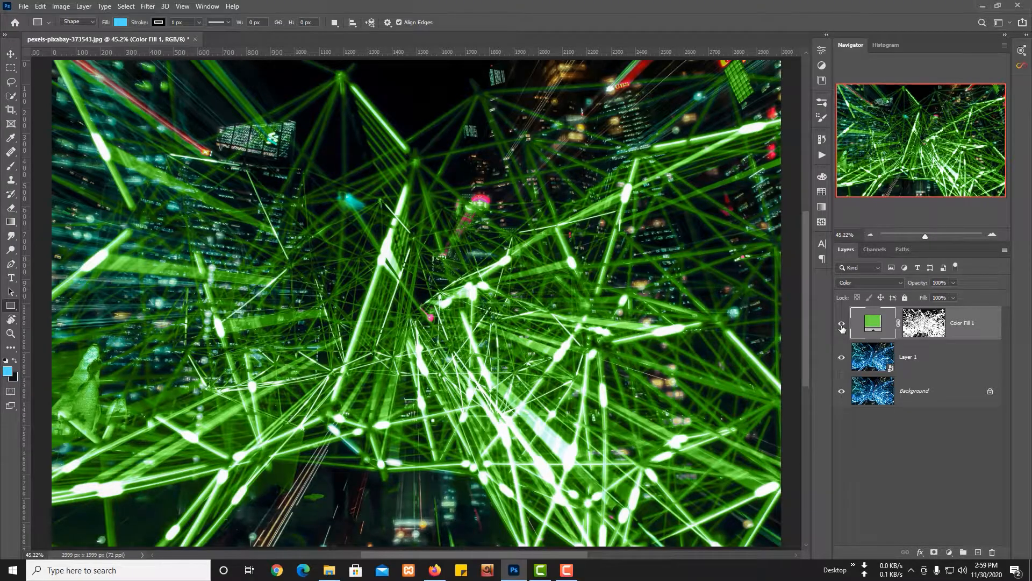
pyautogui.click(842, 325)
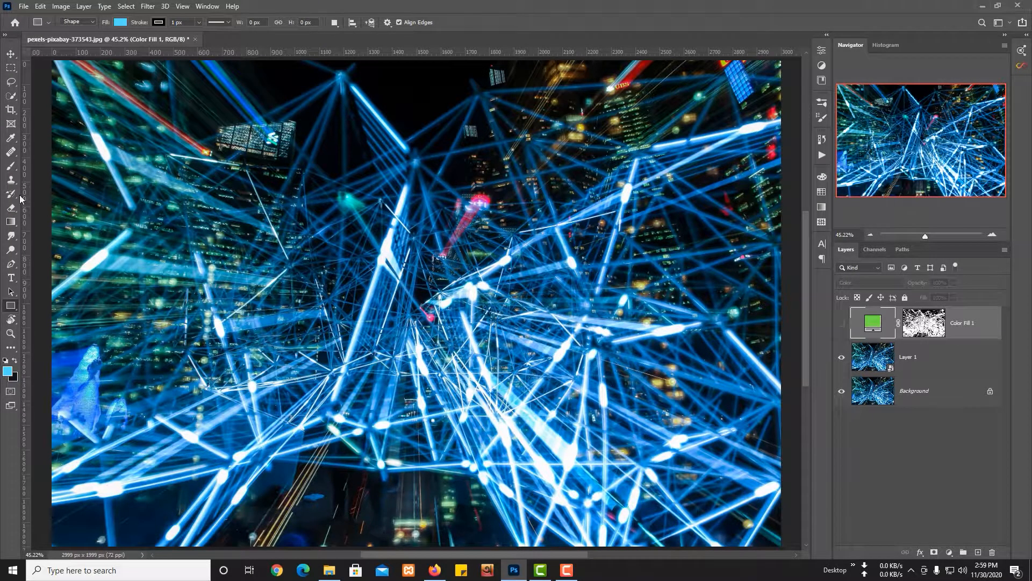
pyautogui.click(15, 100)
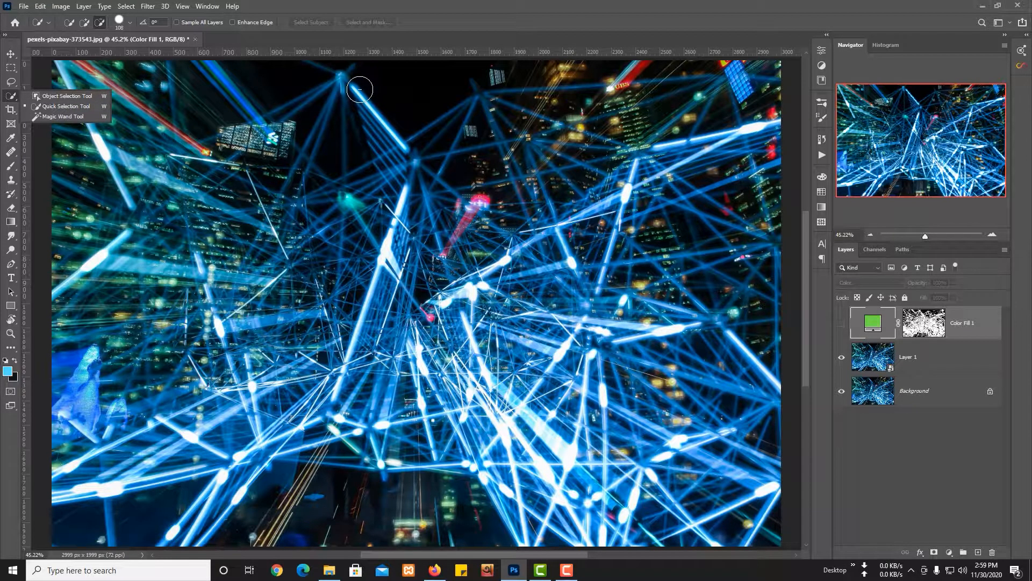
pyautogui.click(841, 323)
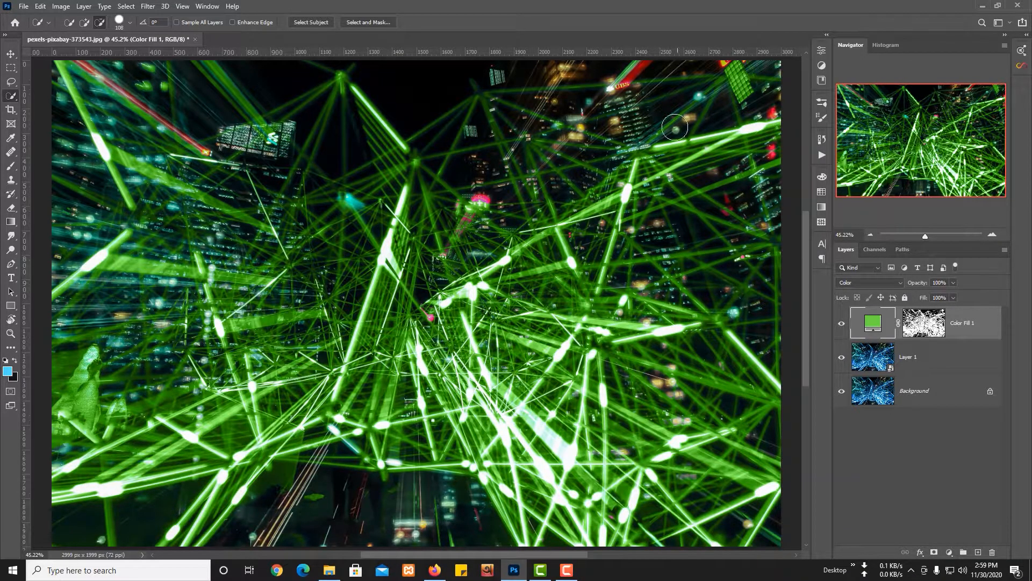
pyautogui.scroll(6, 761, 72)
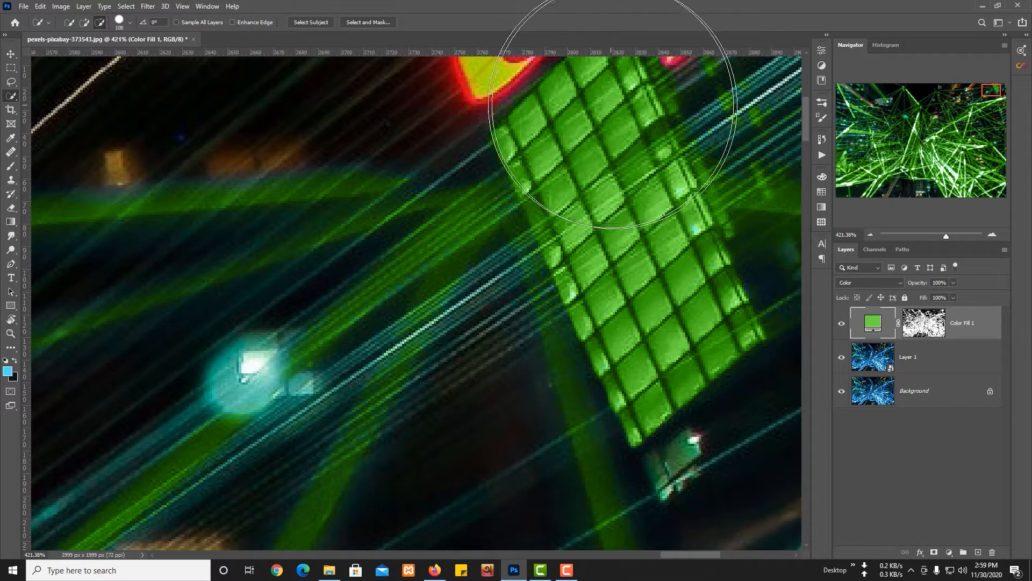